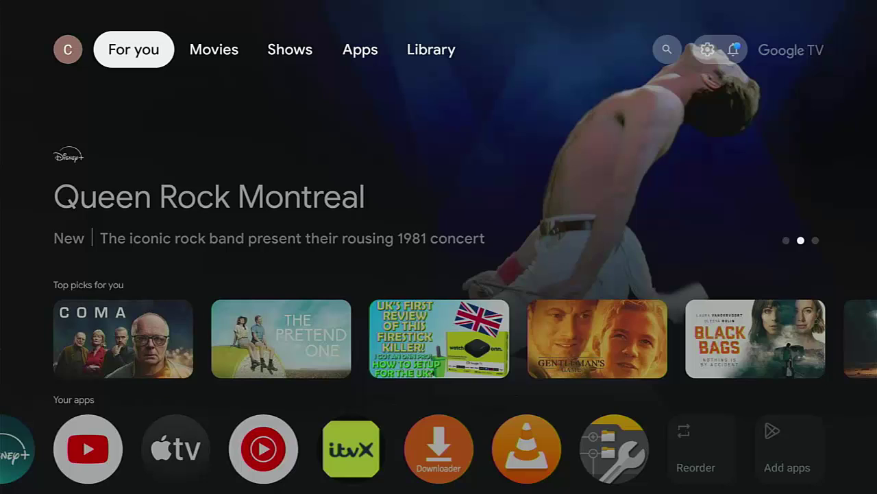
Launch X-plore, expand the INTEGRAL 64 drive and select the 4.6GB A Film.mkv.
key("Down")
key("Down")
key("Down")
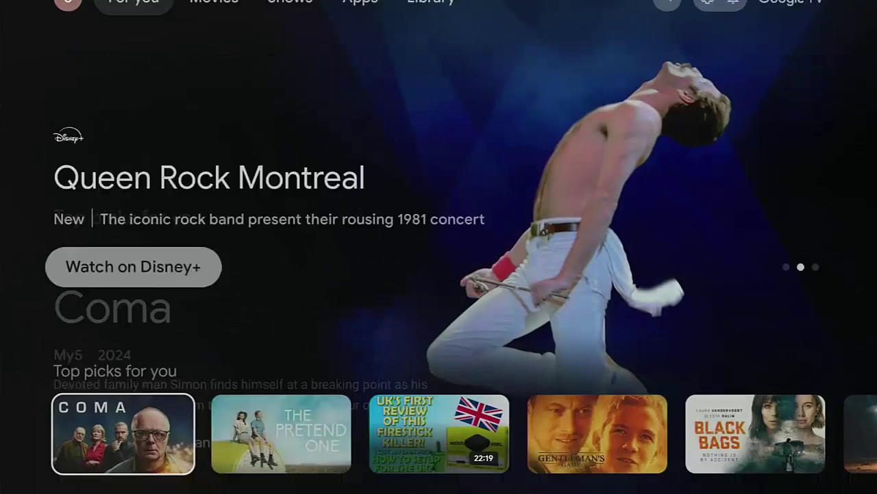
key("Right")
key("Right")
key("Right")
key("Right")
key("Right")
key("Right")
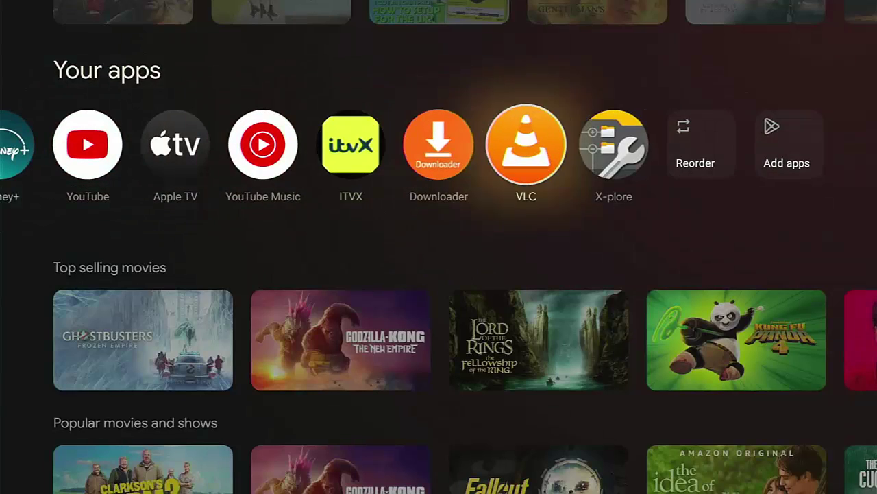
key("Return")
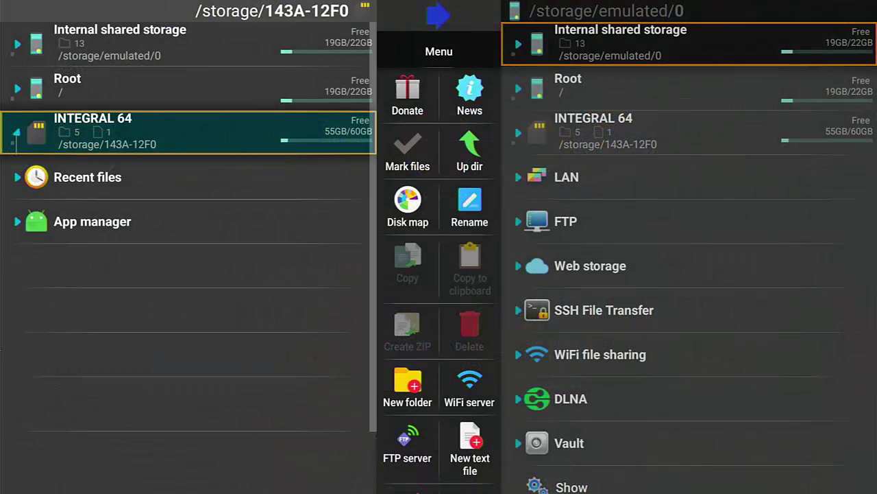
key("Return")
key("Down")
key("Down")
key("Down")
key("Down")
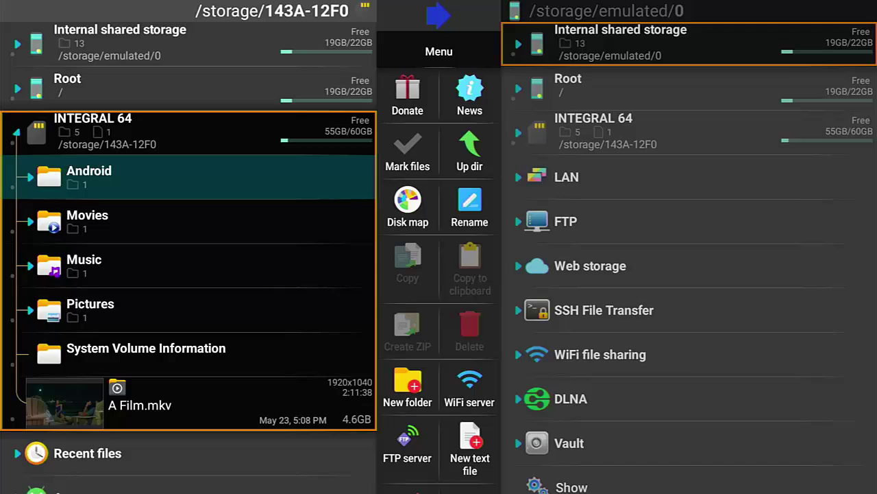
key("Down")
key("Down")
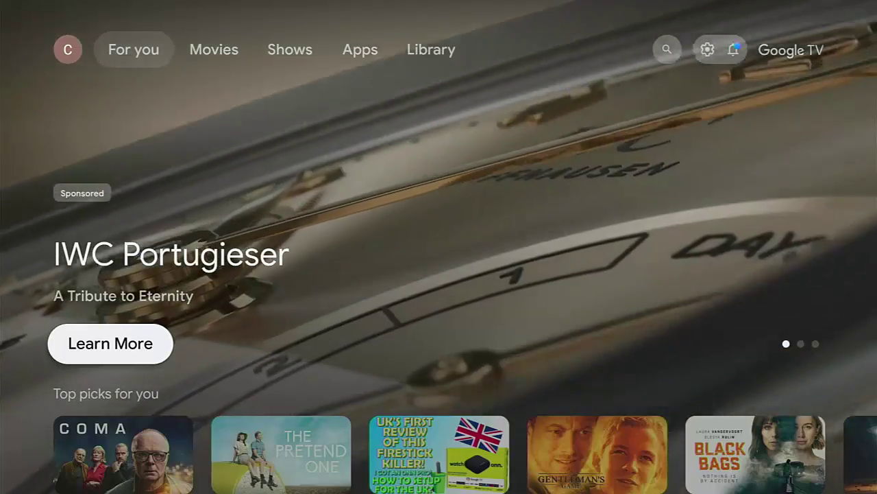
Relaunch X-plore from Your apps and select A Film.mkv on the expanded INTEGRAL 64 drive.
key("Down")
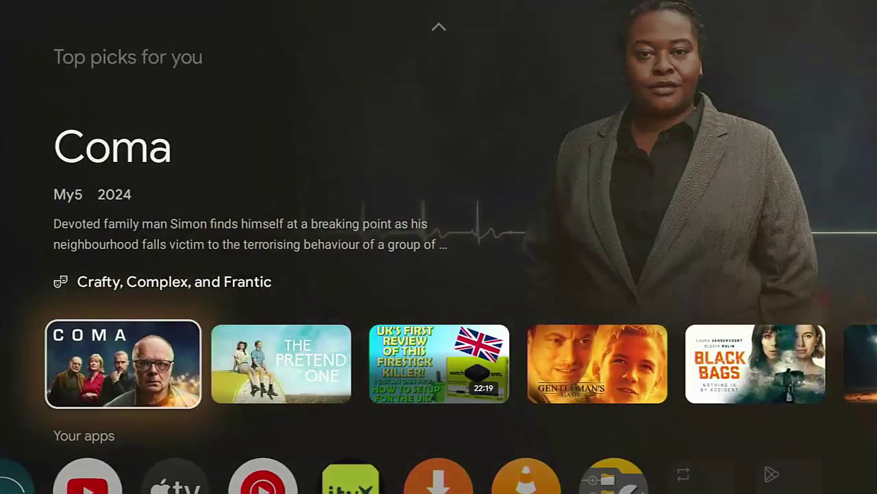
key("Down")
key("Right")
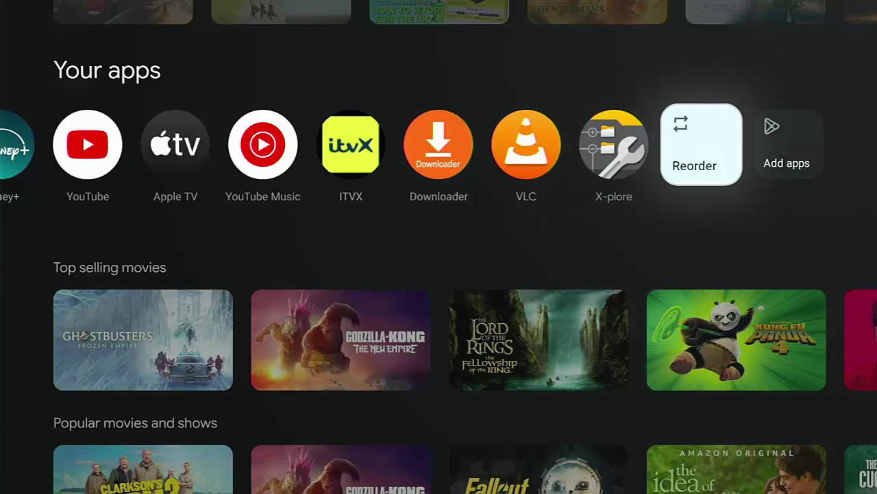
key("Left")
key("Left")
key("Right")
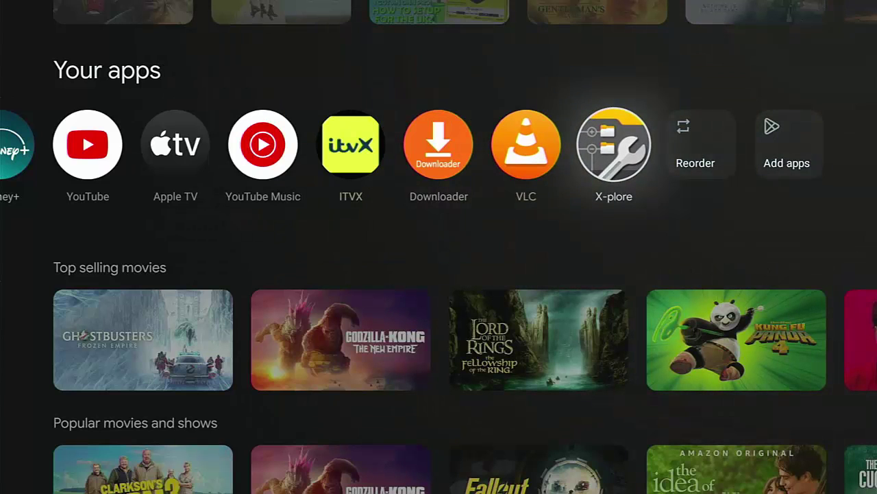
key("Return")
key("Return")
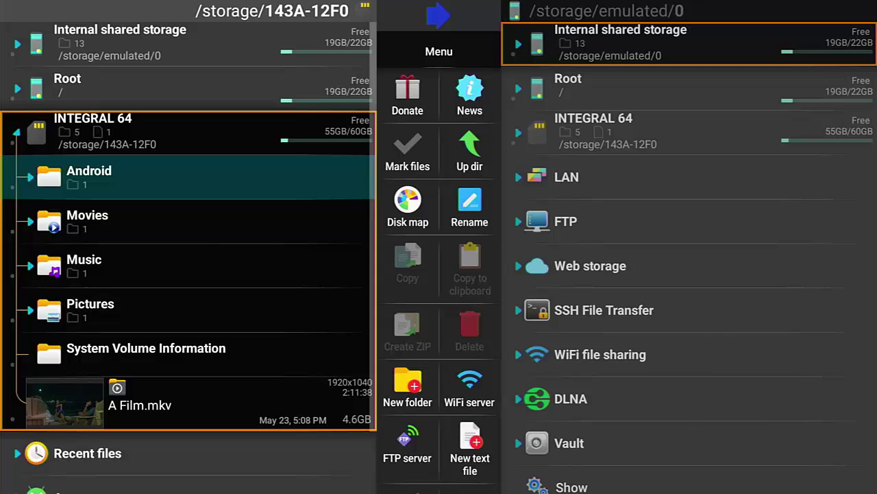
key("Up")
key("Down")
key("Down")
key("Down")
key("Down")
key("Down")
key("Down")
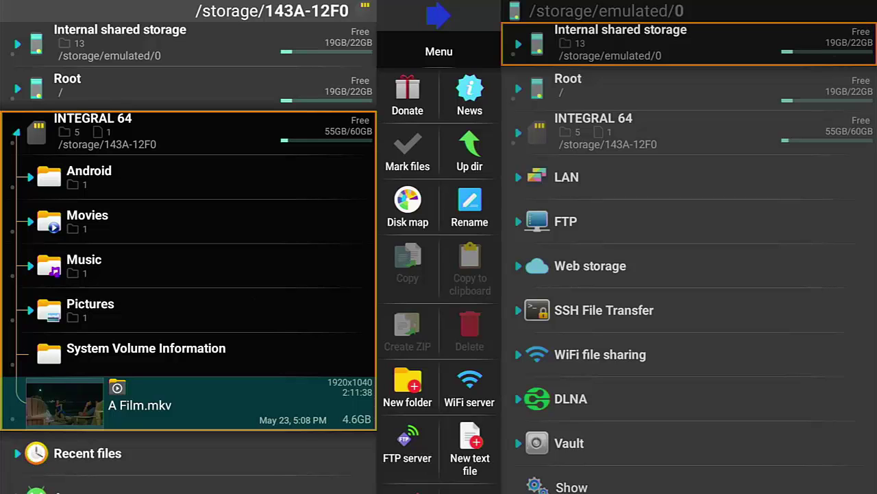
Exit X-plore, launch VLC and accept adding INTEGRAL 64 to its media library.
key("Escape")
key("Escape")
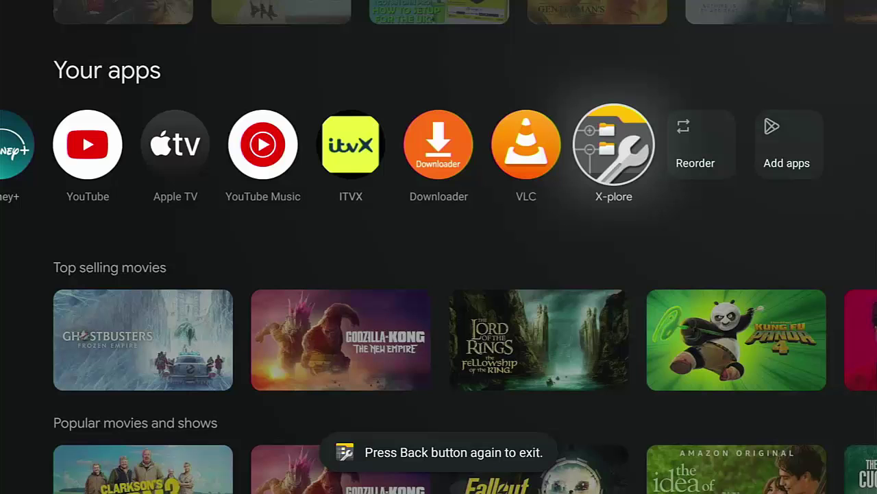
key("Right")
key("Left")
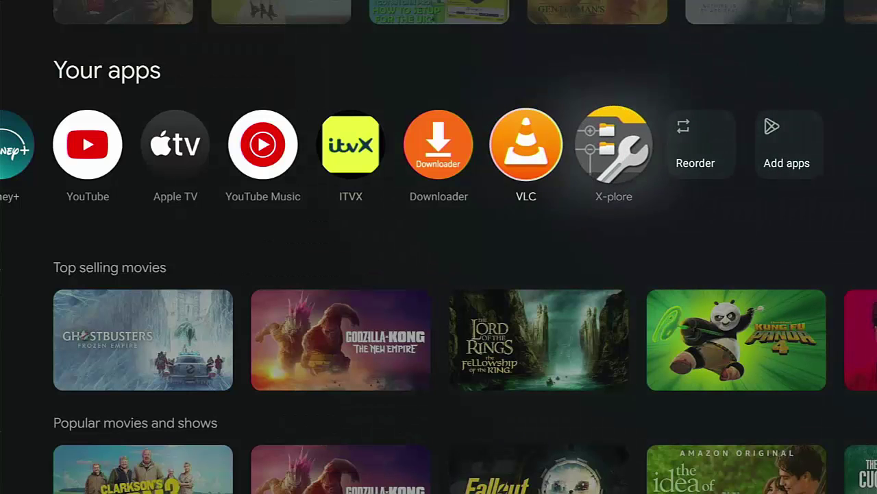
key("Left")
key("Return")
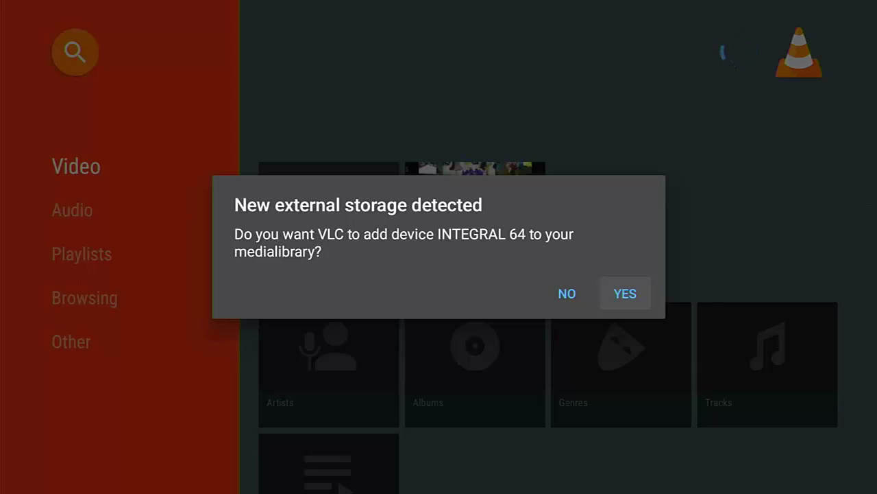
key("Return")
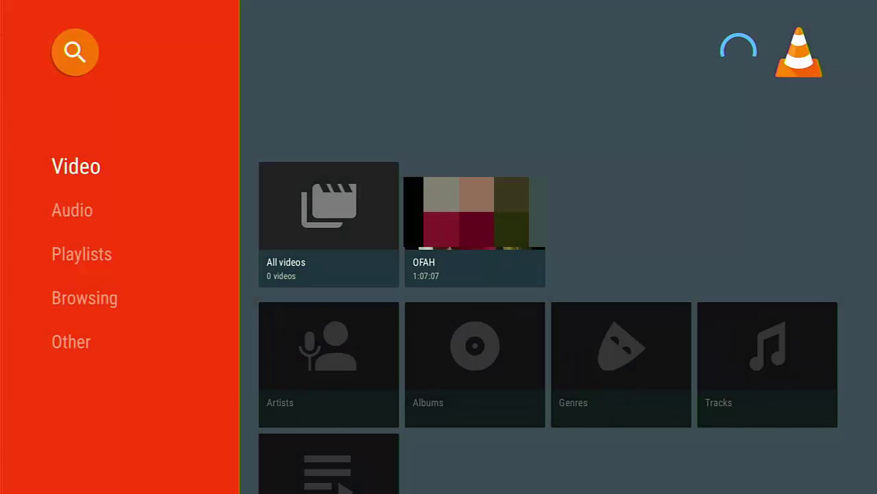
Open the INTEGRAL 64 drive's folders from VLC's Browsing section.
key("Down")
key("Down")
key("Down")
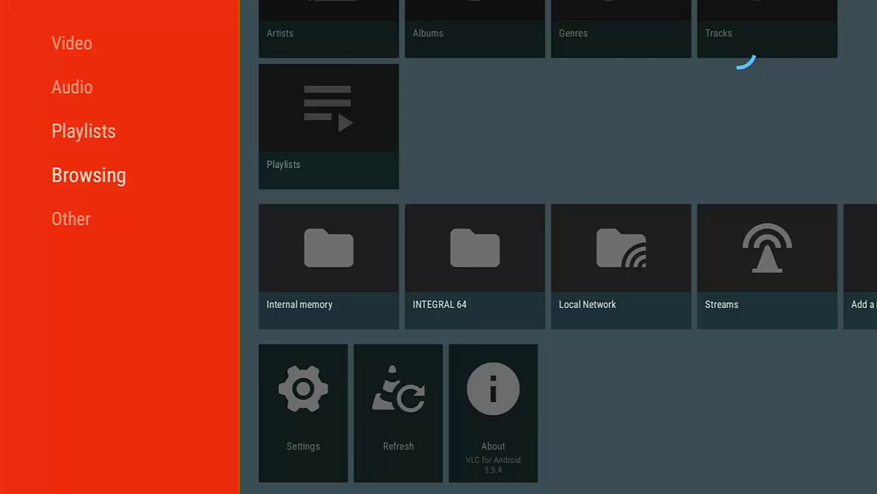
key("Down")
key("Up")
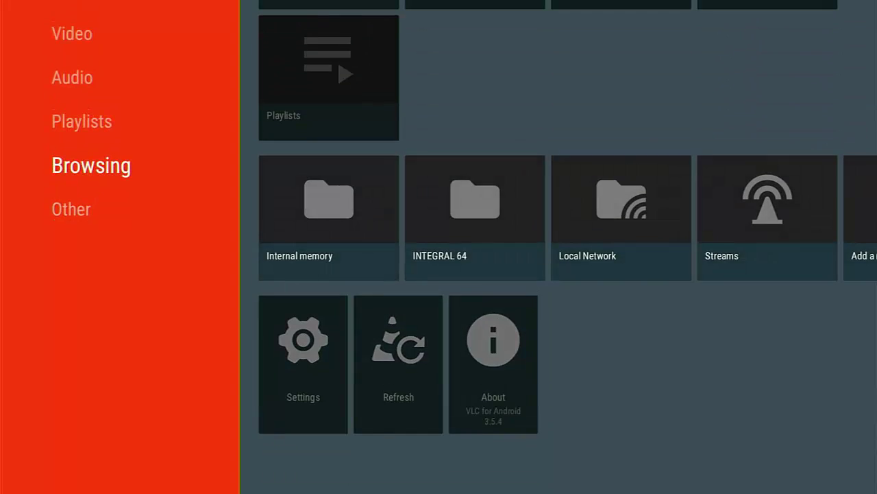
key("Right")
key("Right")
key("Return")
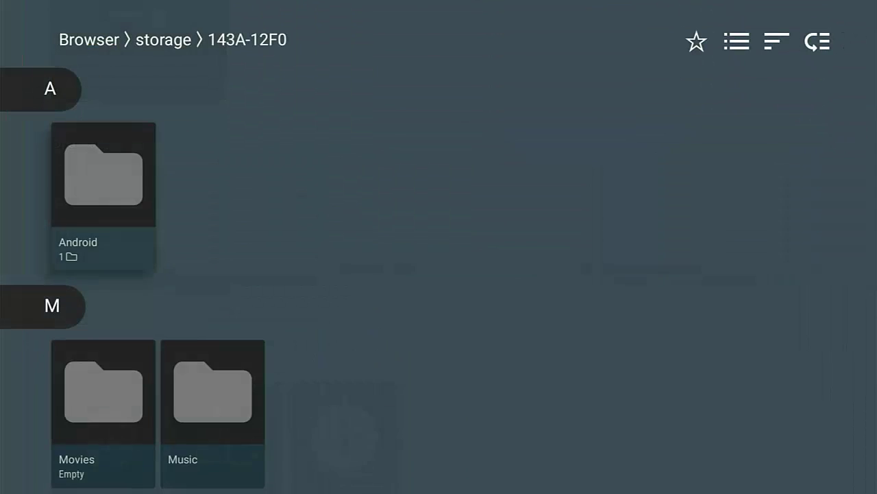
Move down through the INTEGRAL 64 folders to the A Film video tile.
key("Down")
key("Down")
key("Down")
key("Down")
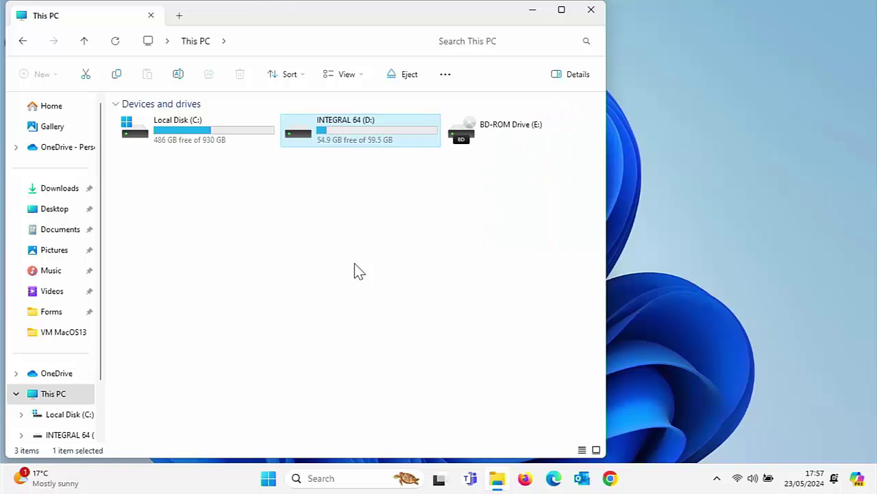
right_click(371, 137)
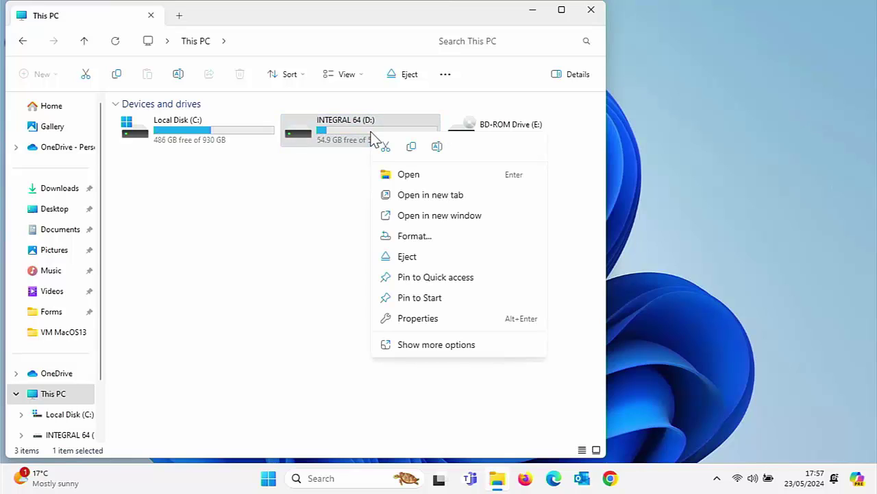
left_click(414, 237)
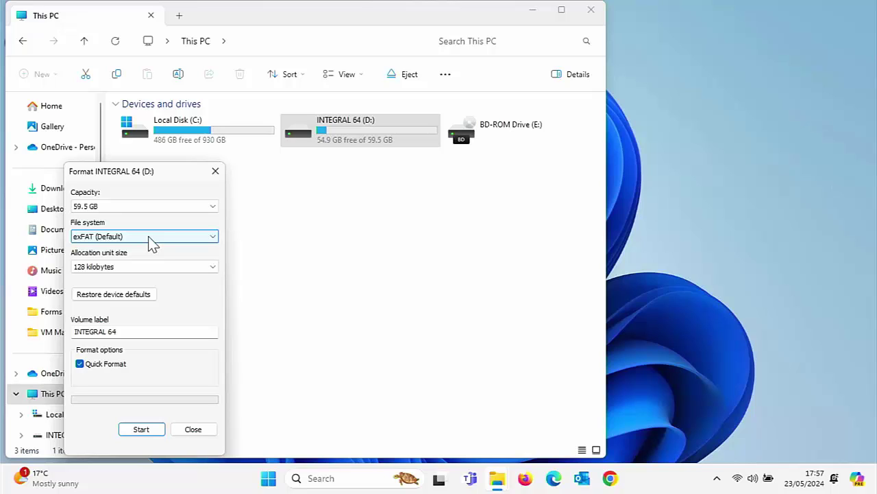
left_click(203, 432)
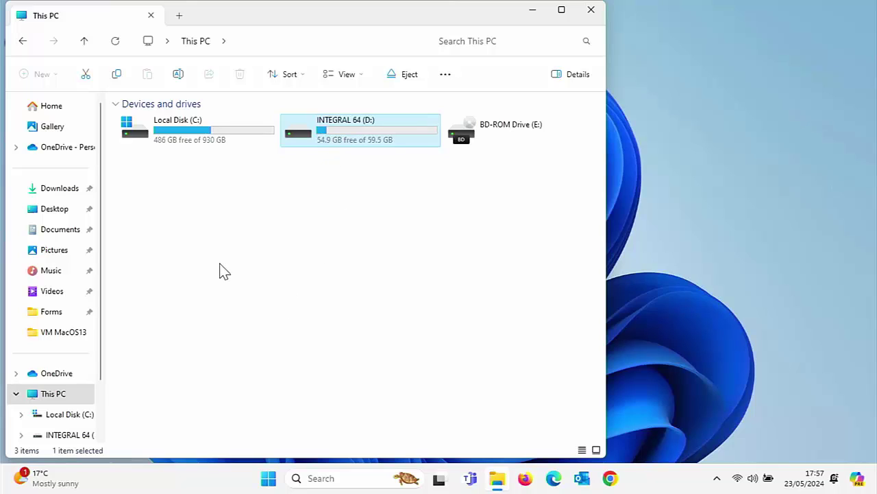
Open Properties for INTEGRAL 64 (D:) from This PC to check its exFAT file system.
left_click(54, 396)
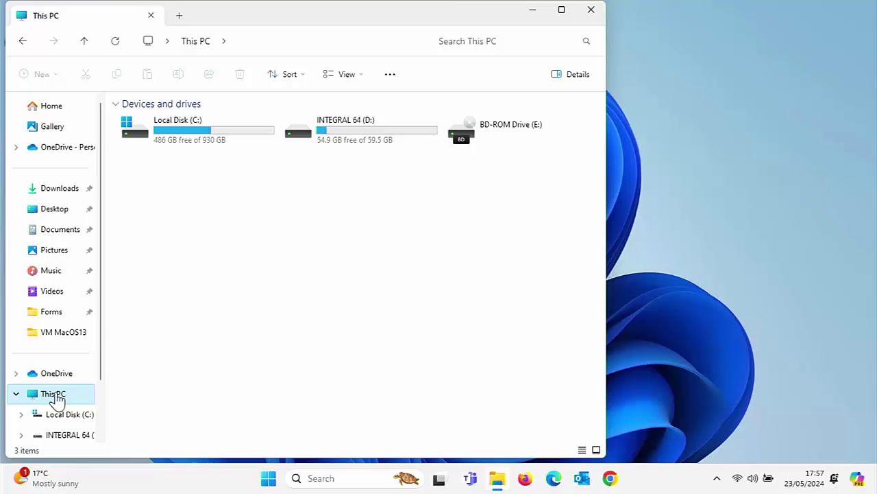
right_click(323, 143)
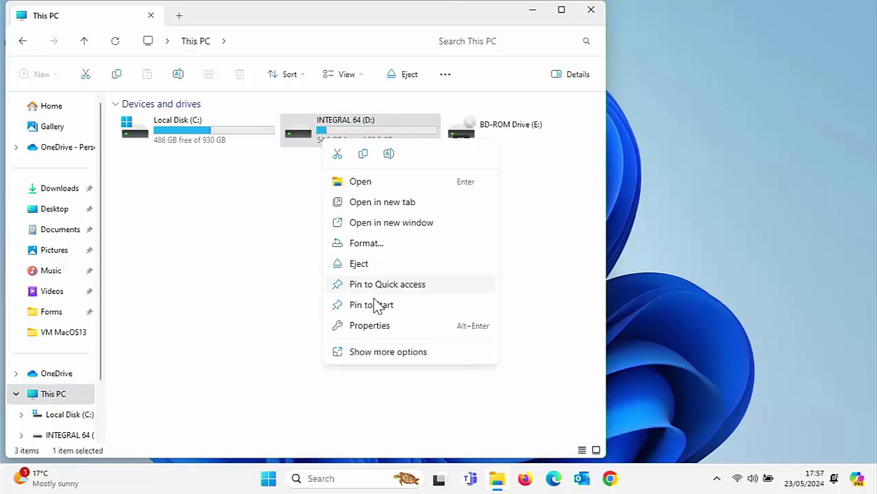
left_click(389, 327)
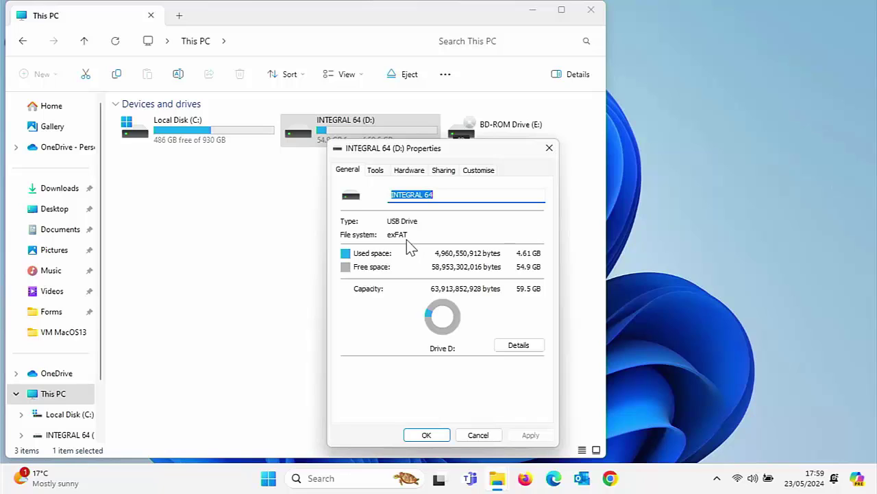
Cancel the Properties window and open INTEGRAL 64 (D:) to list its folders and A Film.
left_click(475, 436)
double_click(371, 135)
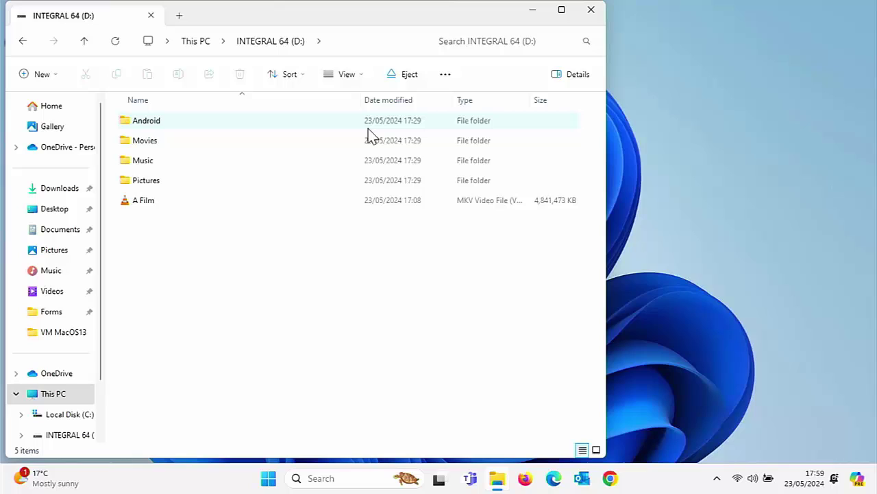